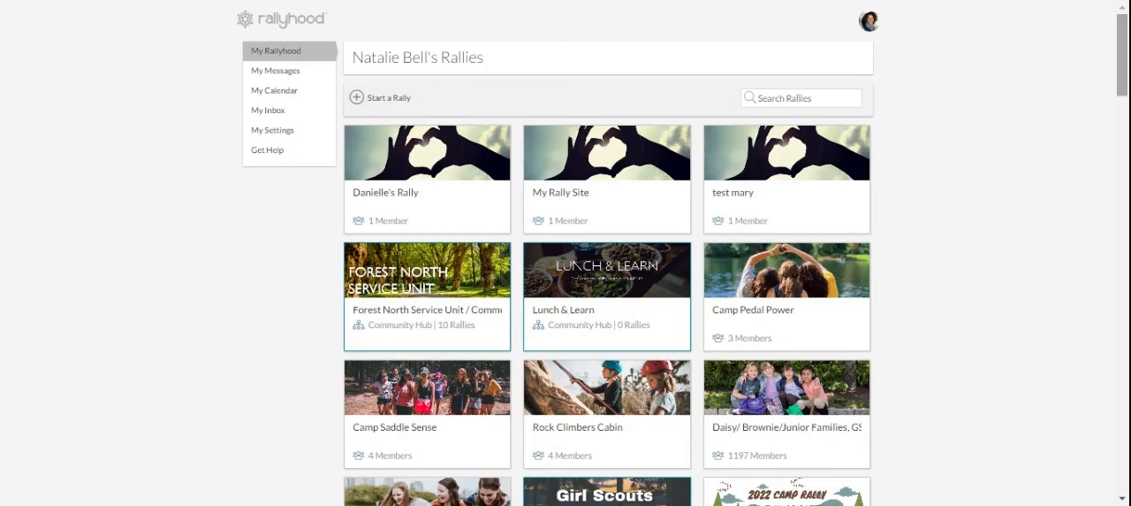
# - Open the calendar of the Volunteers of Community 10 rally
pyautogui.moveTo(1123, 70); pyautogui.dragTo(1121, 461)
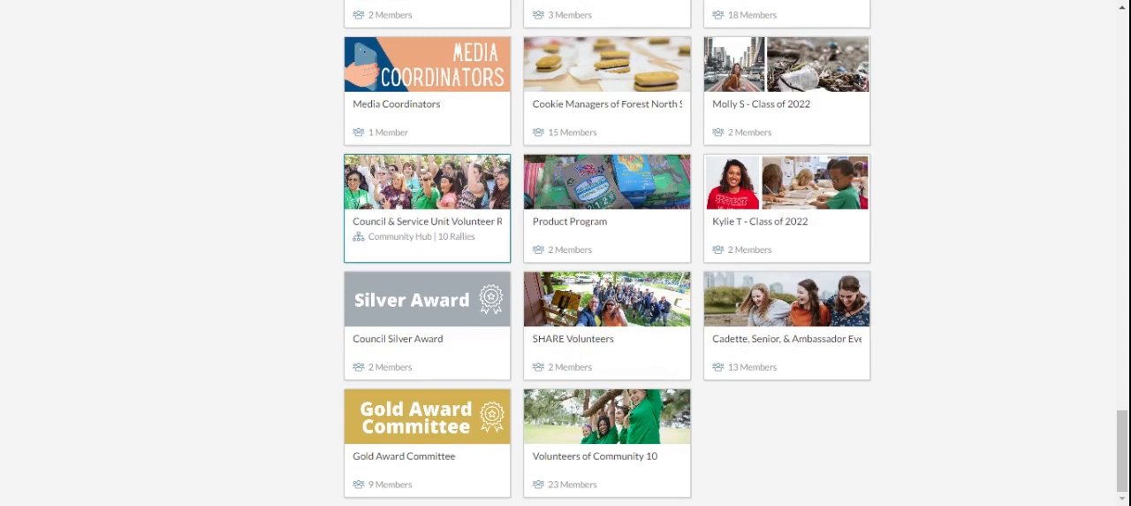
pyautogui.click(612, 489)
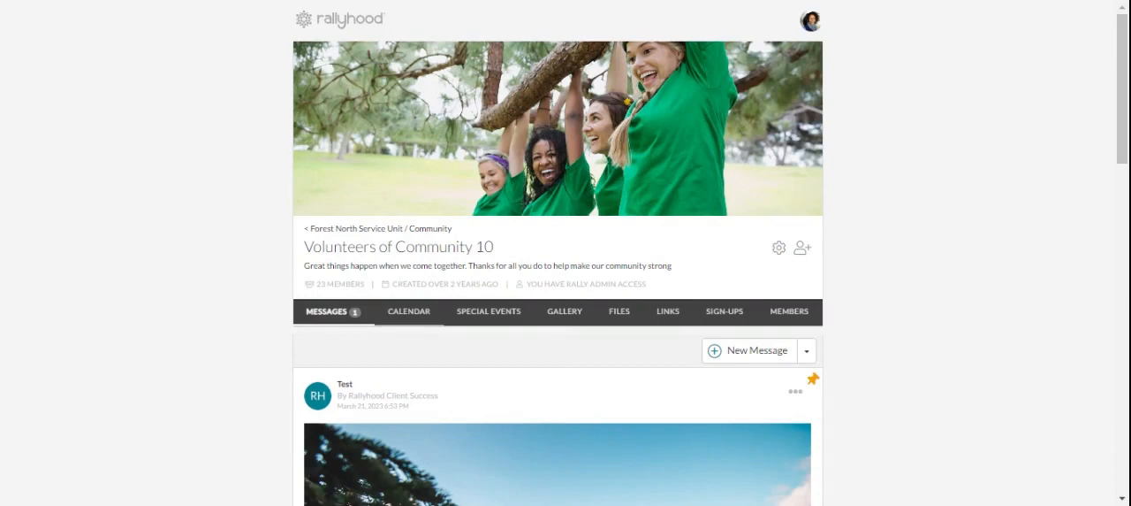
pyautogui.click(414, 321)
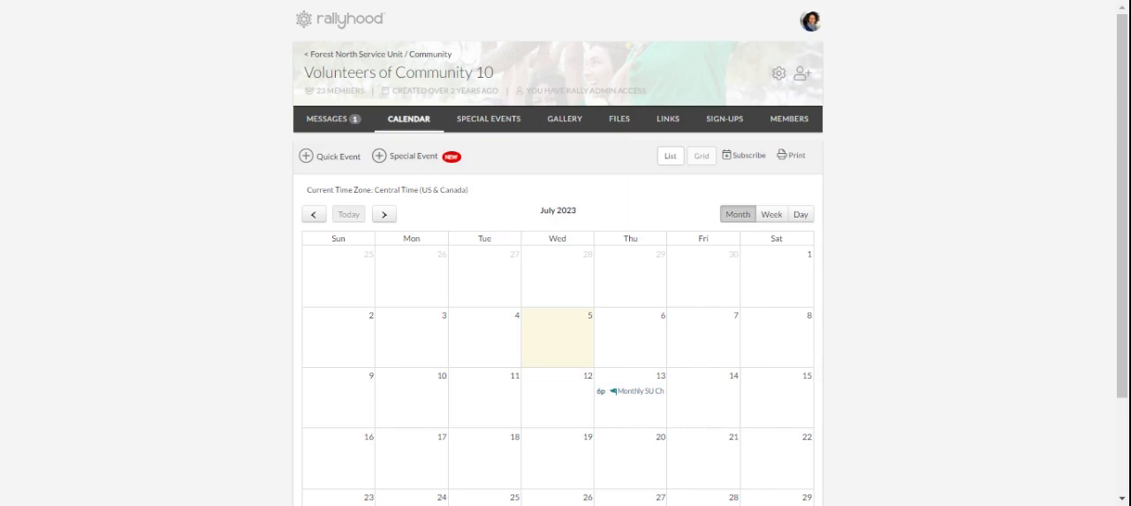
# - Start a quick event titled Camp Registration with the location Winter Springs
pyautogui.click(320, 163)
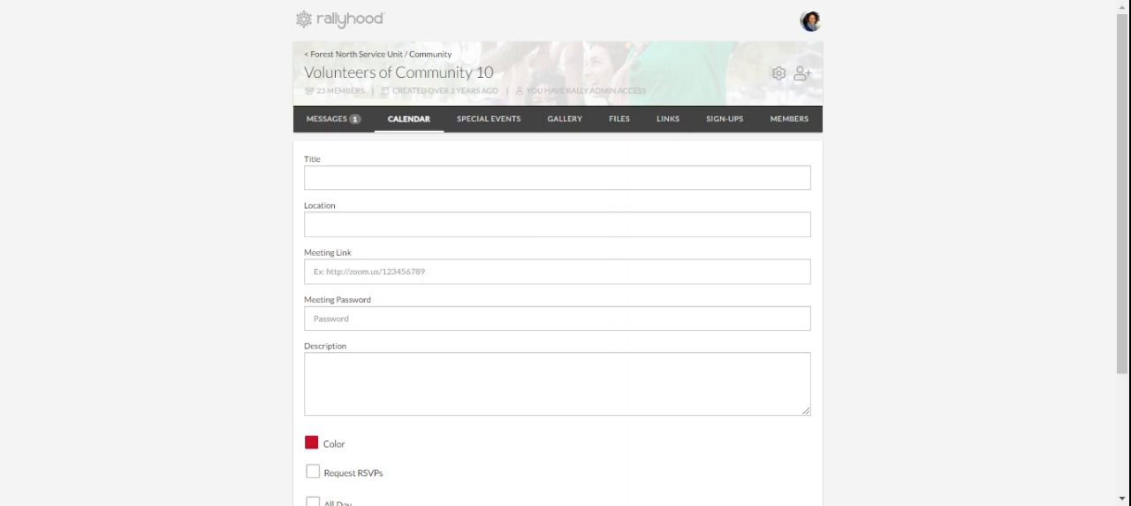
pyautogui.click(557, 178)
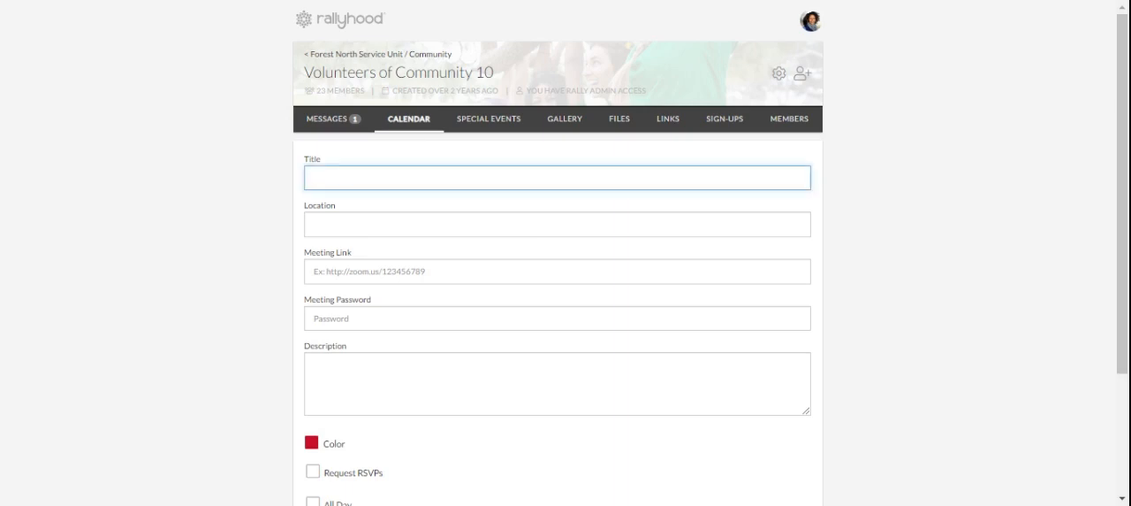
pyautogui.write('Camp Registration')
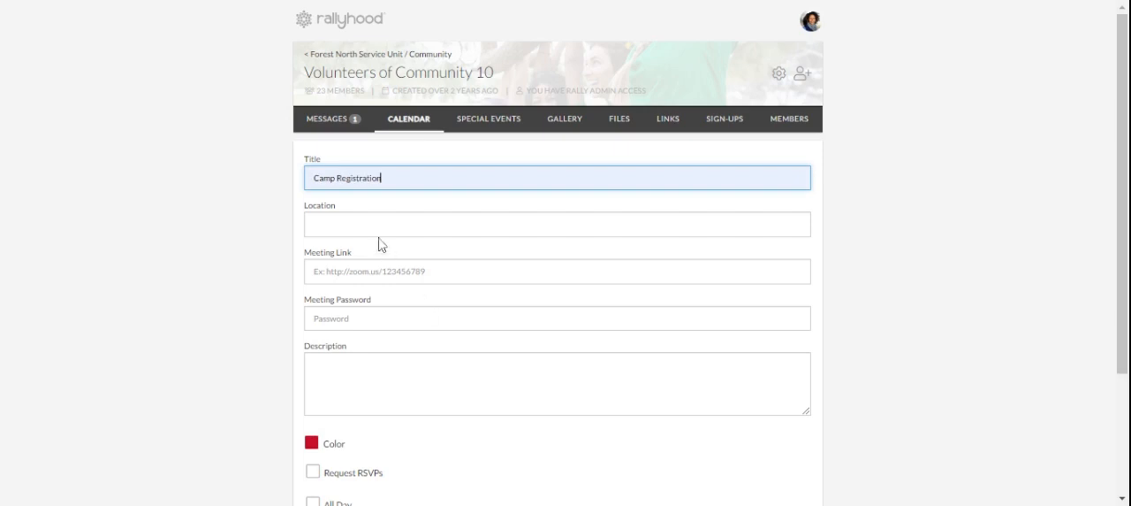
pyautogui.click(557, 224)
pyautogui.write('Winter Springs')
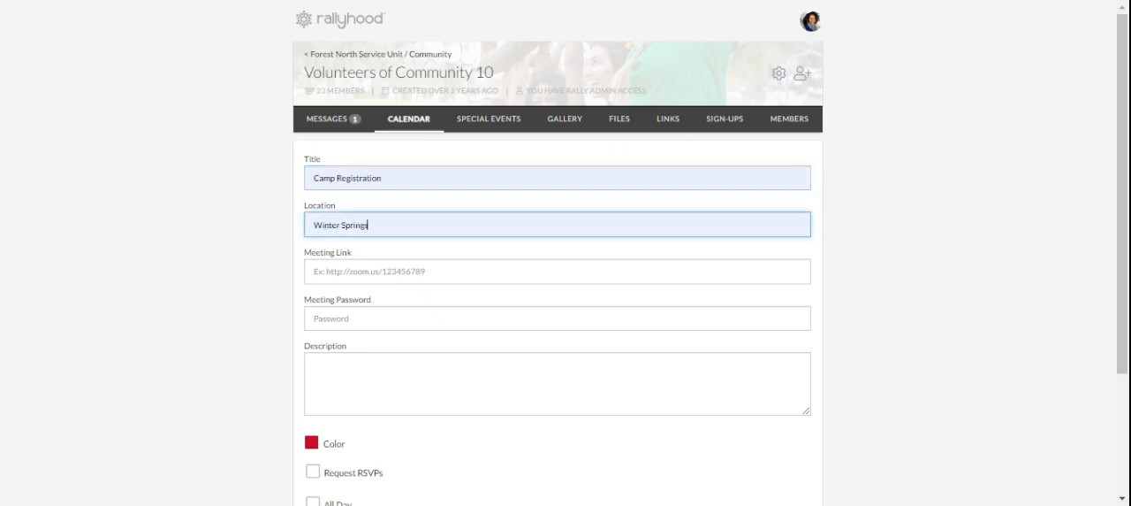
# - Enter the event description "Come join us for camp registration."
pyautogui.click(557, 271)
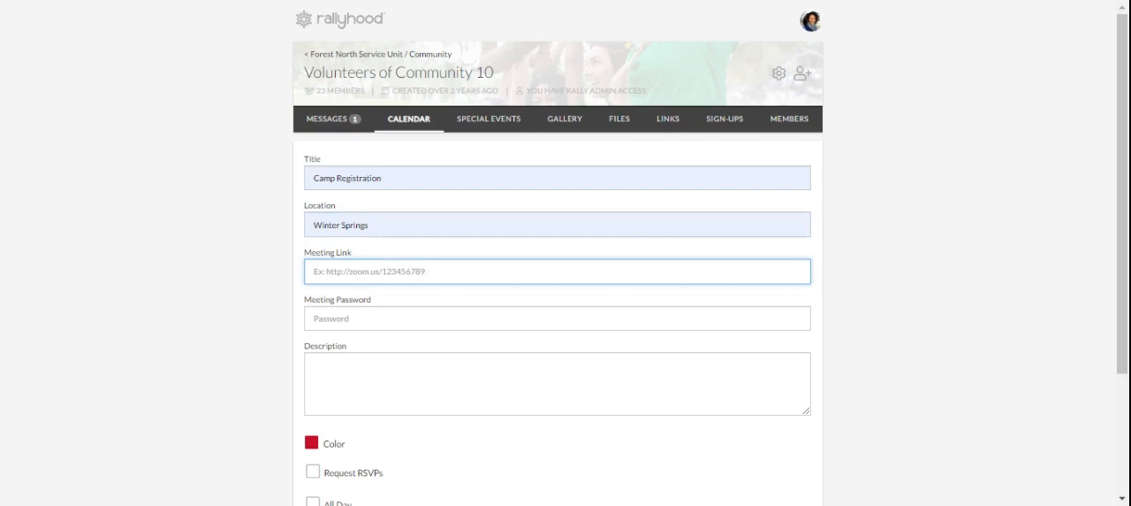
pyautogui.click(371, 317)
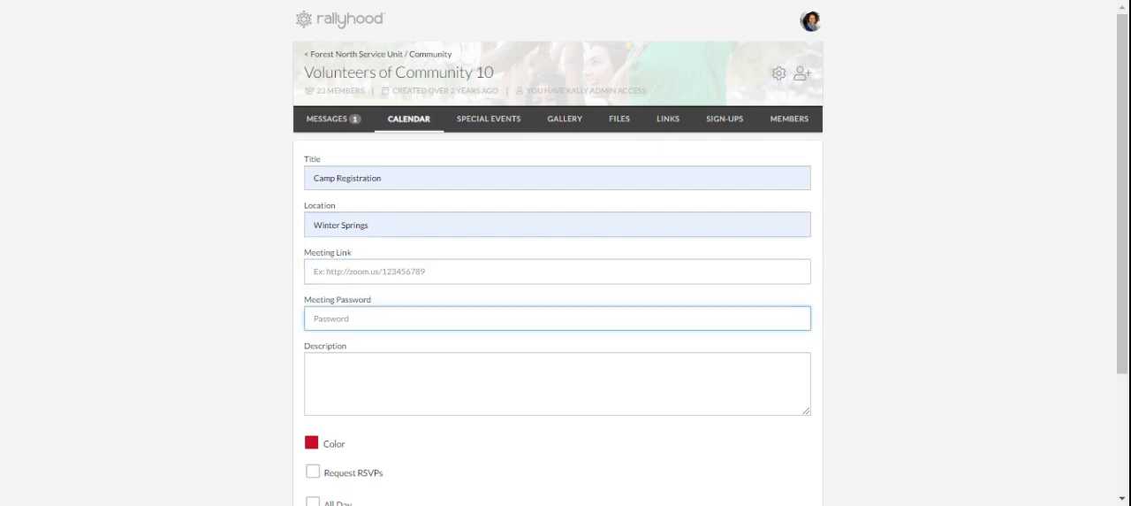
pyautogui.click(371, 376)
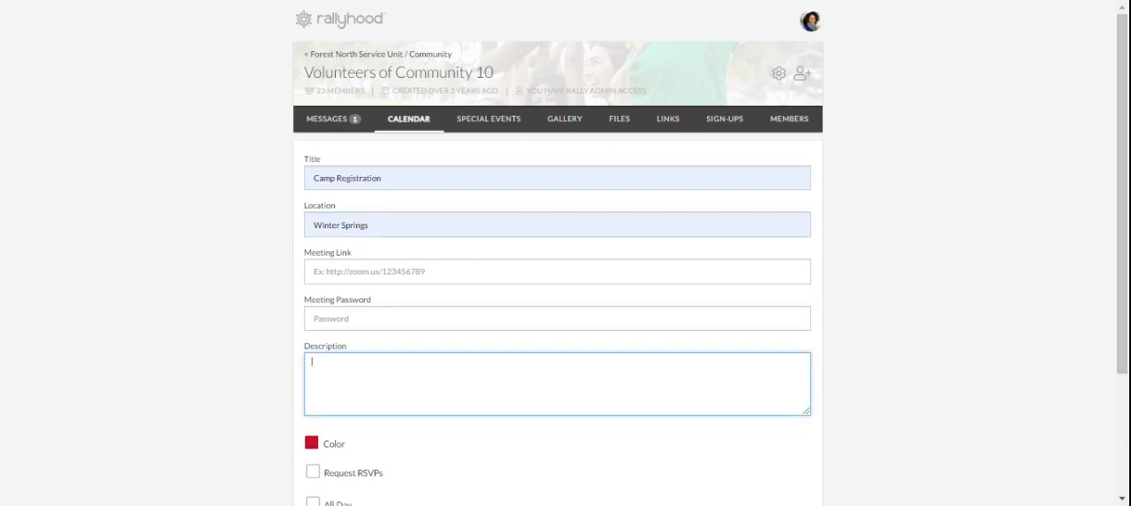
pyautogui.write('Ca')
pyautogui.write('me join us')
pyautogui.write(' for camp regi')
pyautogui.write('stration')
pyautogui.write('.')
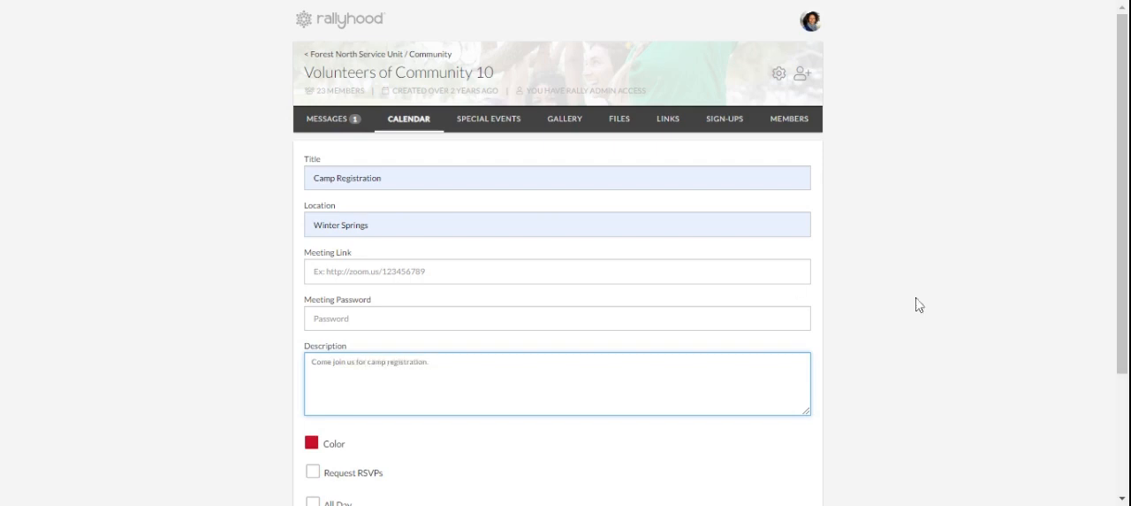
# - Tick and untick Request RSVPs and open and close the event colour palette
pyautogui.scroll(-3, 590, 347)
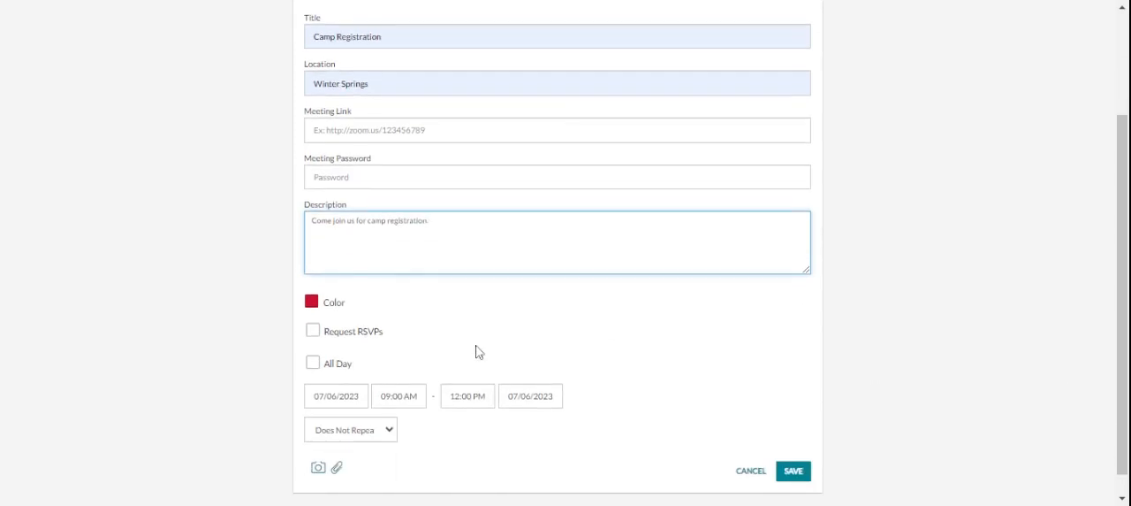
pyautogui.click(313, 330)
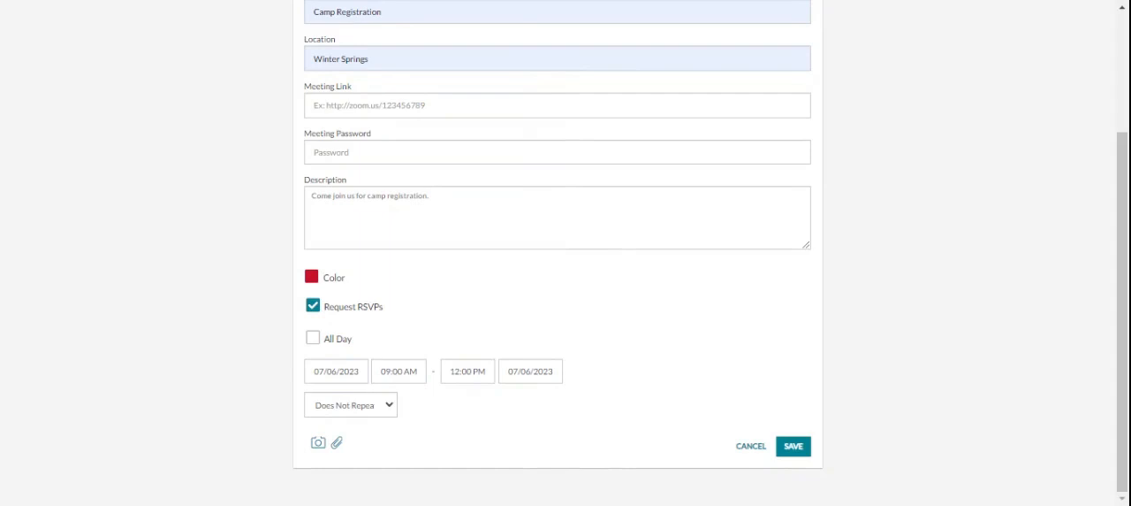
pyautogui.click(311, 276)
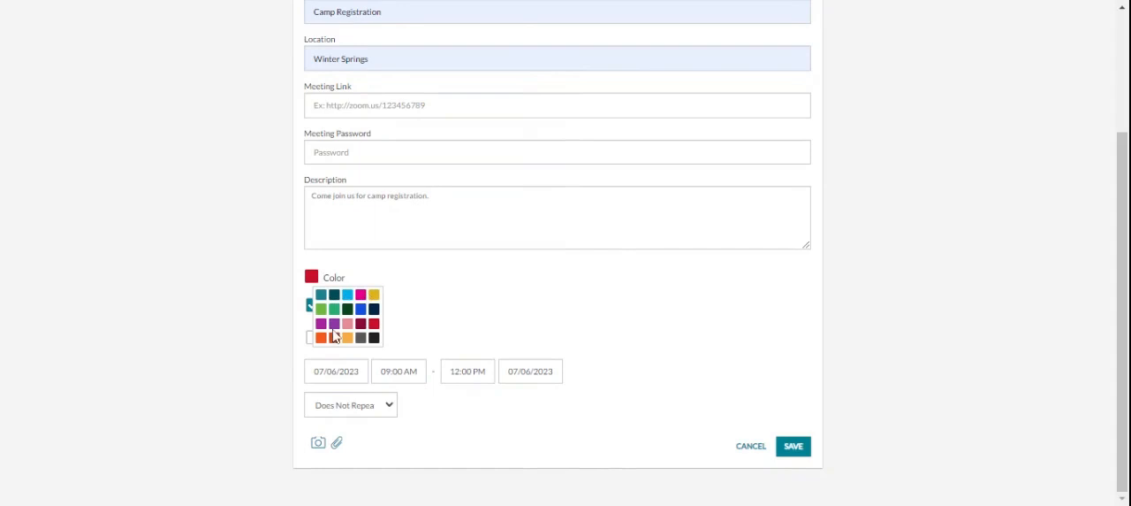
pyautogui.click(315, 279)
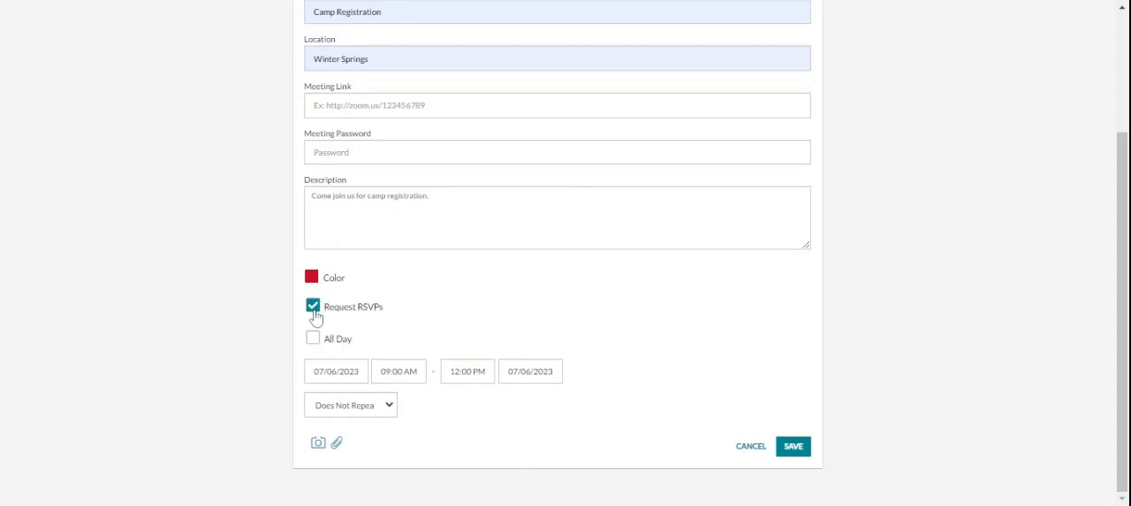
pyautogui.click(314, 309)
pyautogui.click(315, 318)
pyautogui.click(316, 317)
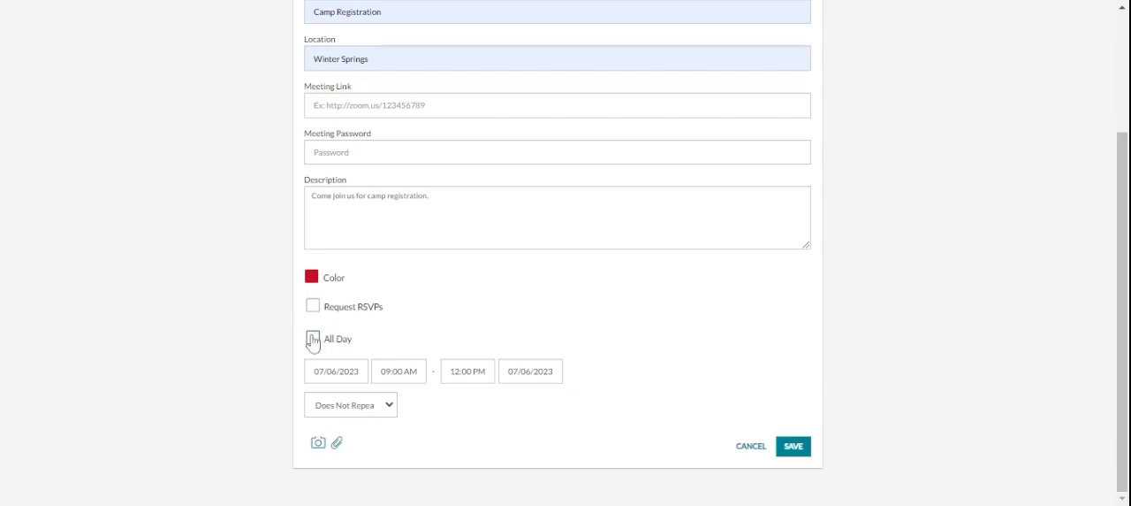
# - Save the event for 07/06/2023 from 09:00 AM to 12:00 PM after checking the All Day option and date-time pickers
pyautogui.click(314, 344)
pyautogui.click(314, 344)
pyautogui.click(334, 371)
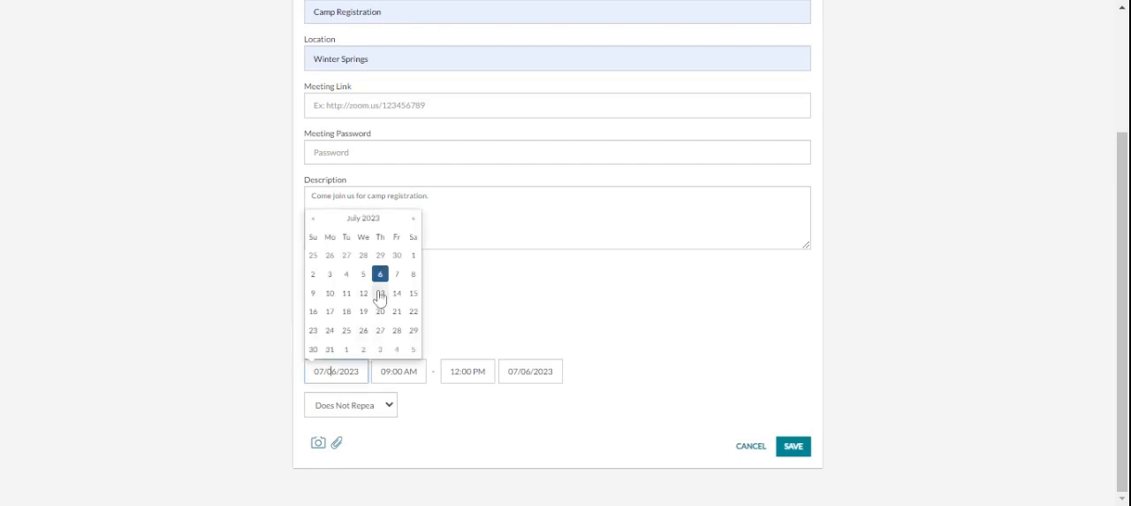
pyautogui.click(397, 371)
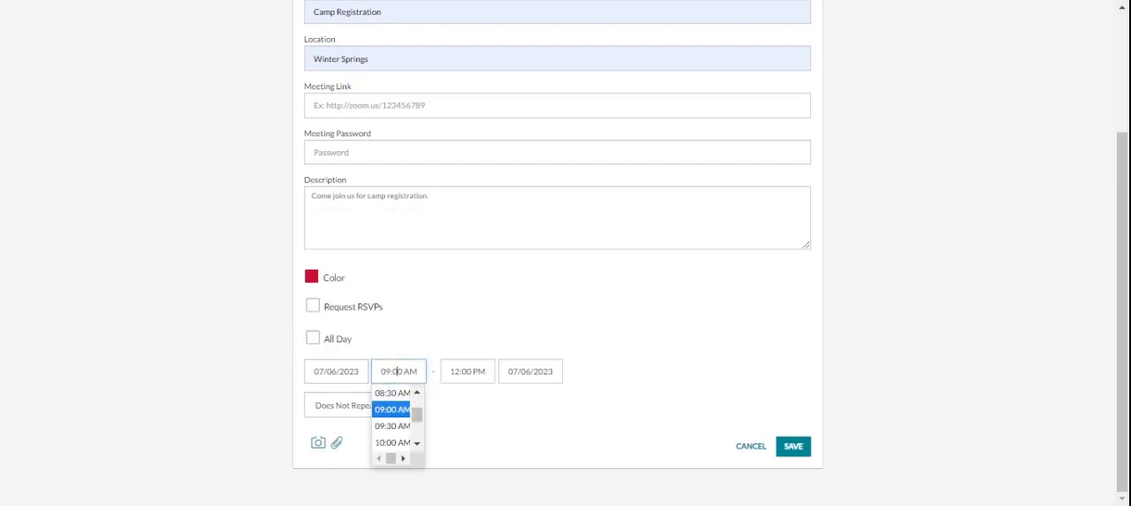
pyautogui.click(464, 372)
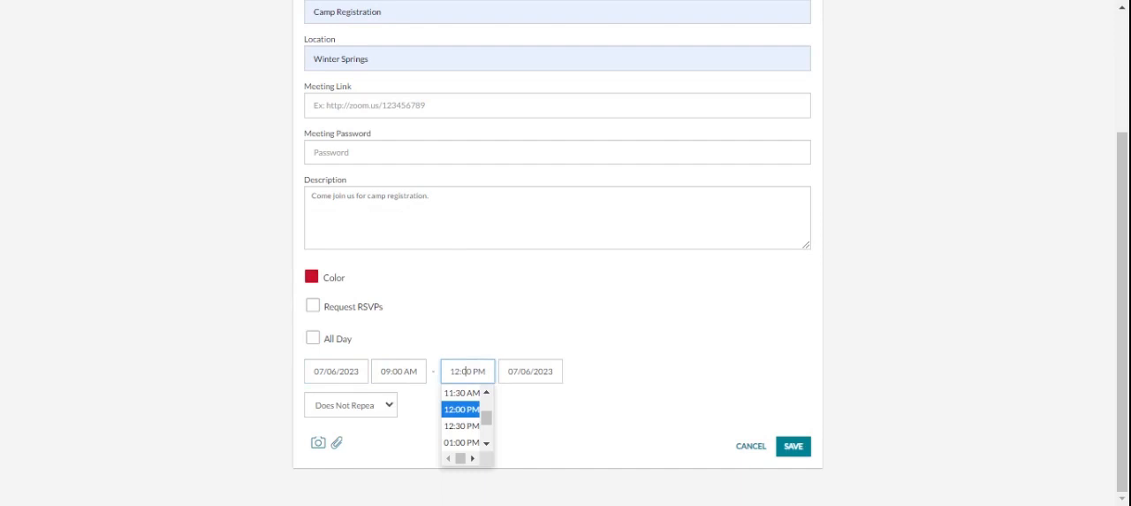
pyautogui.click(548, 371)
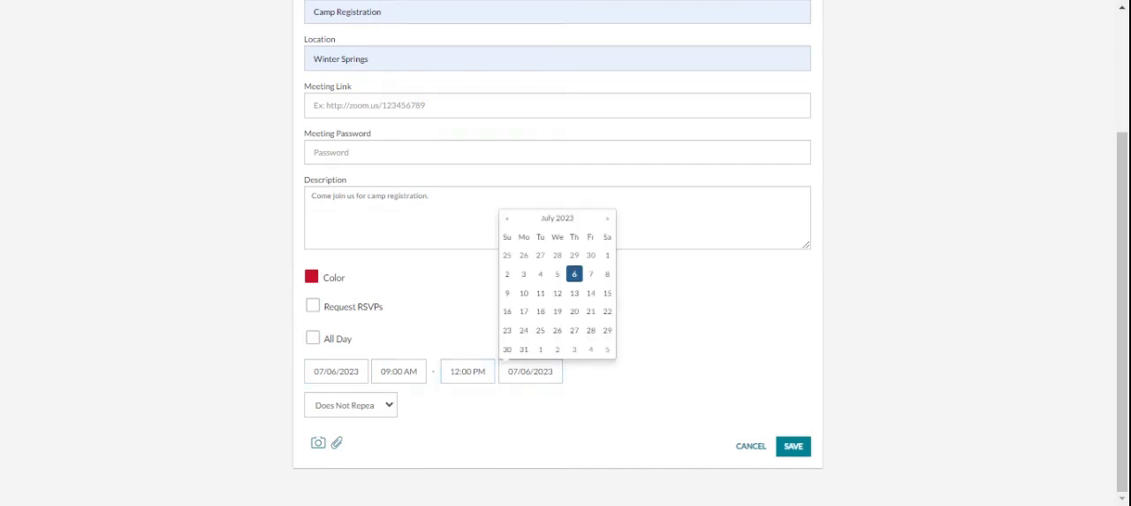
pyautogui.click(390, 411)
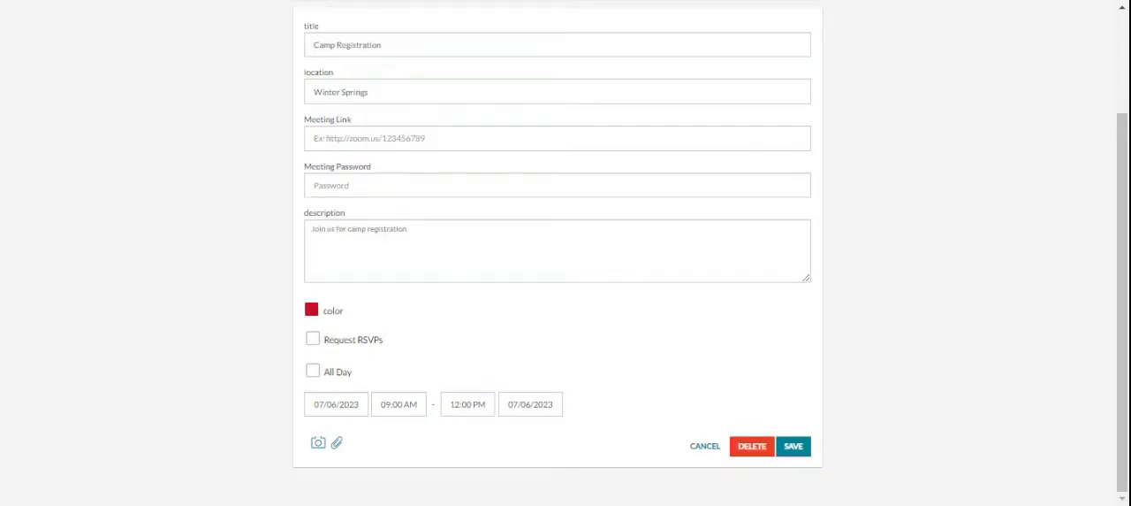
pyautogui.click(796, 451)
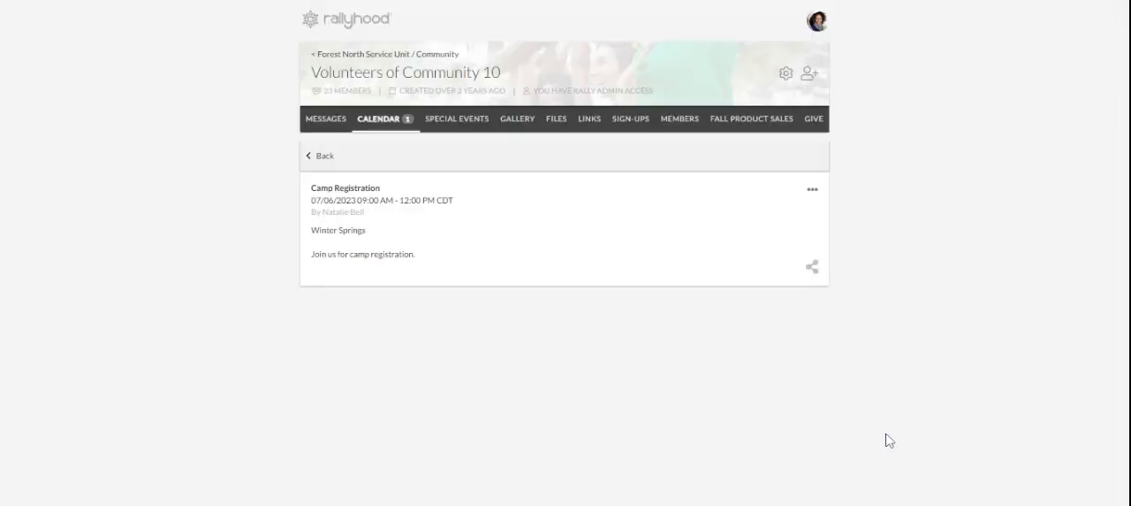
pyautogui.click(812, 191)
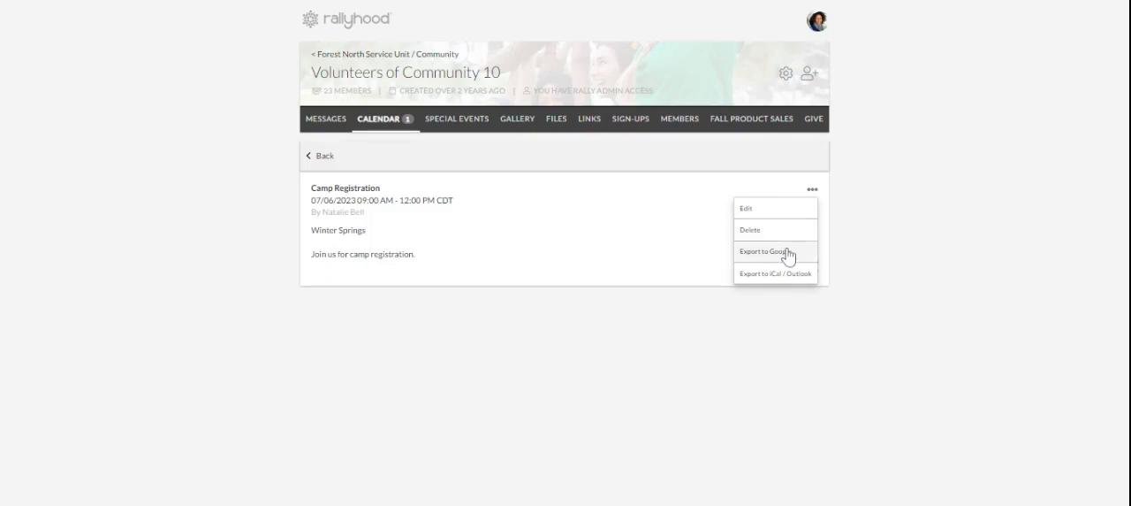
pyautogui.click(963, 265)
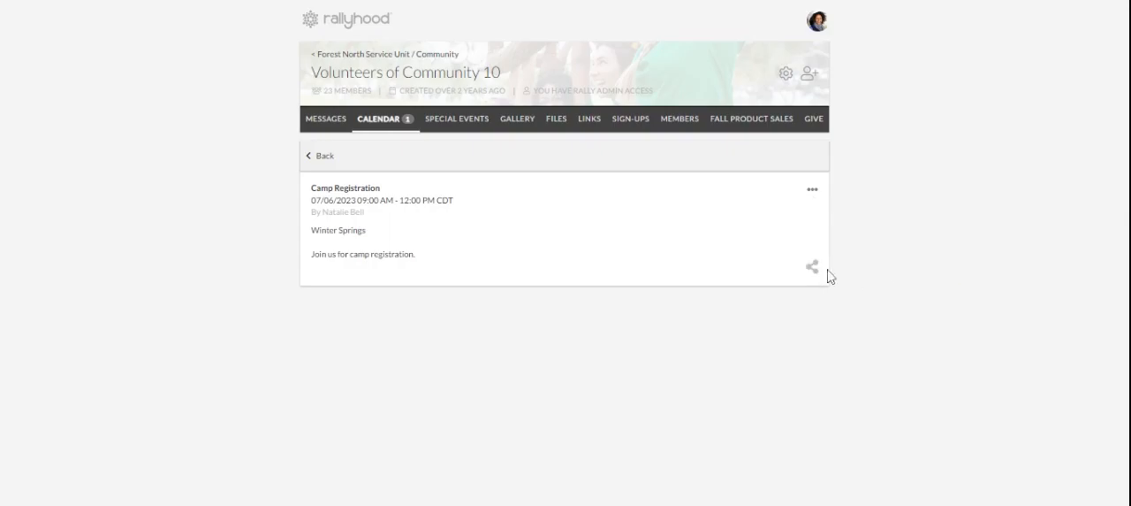
pyautogui.click(812, 267)
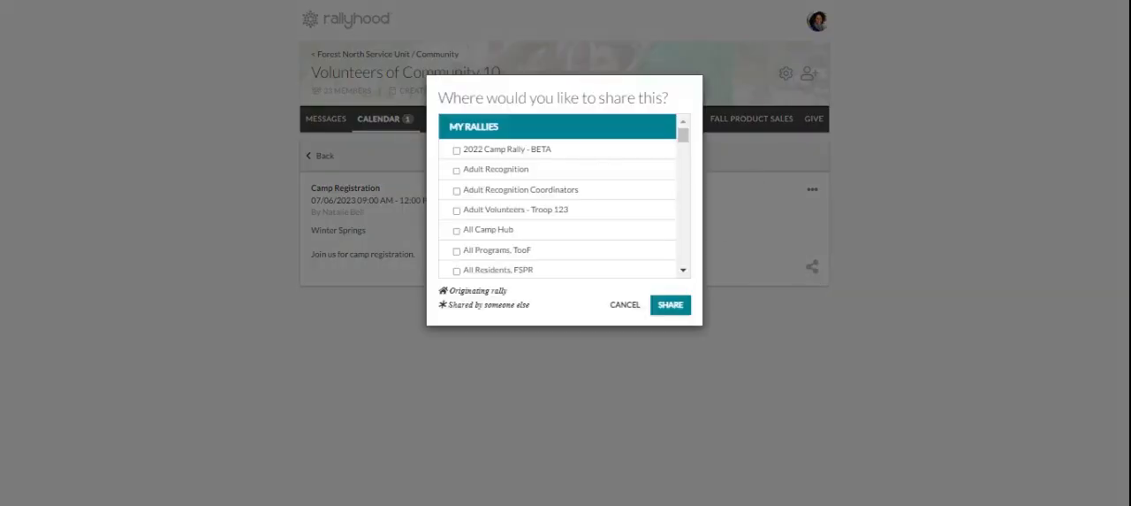
pyautogui.click(456, 151)
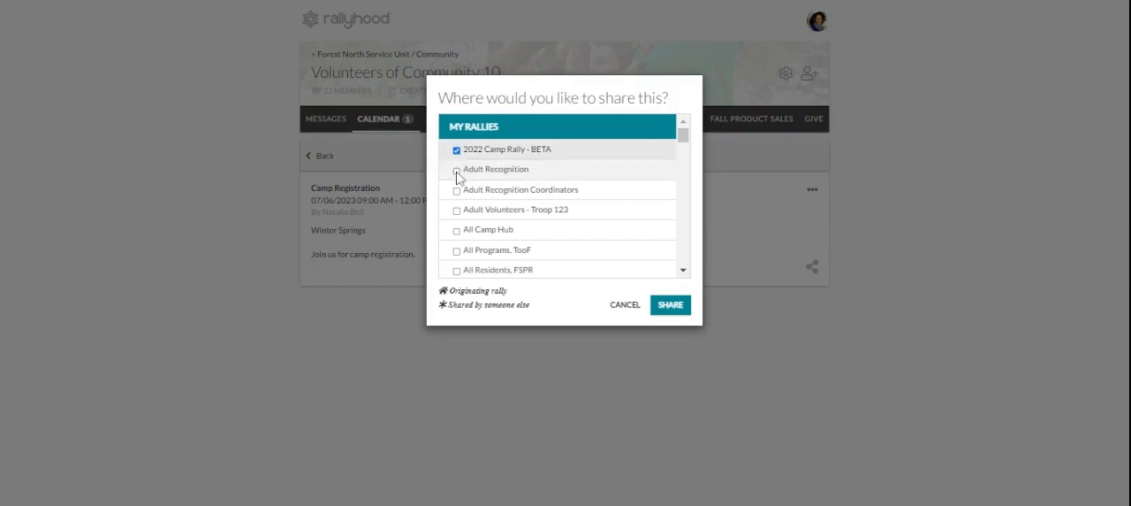
pyautogui.click(457, 172)
pyautogui.click(456, 191)
pyautogui.click(457, 210)
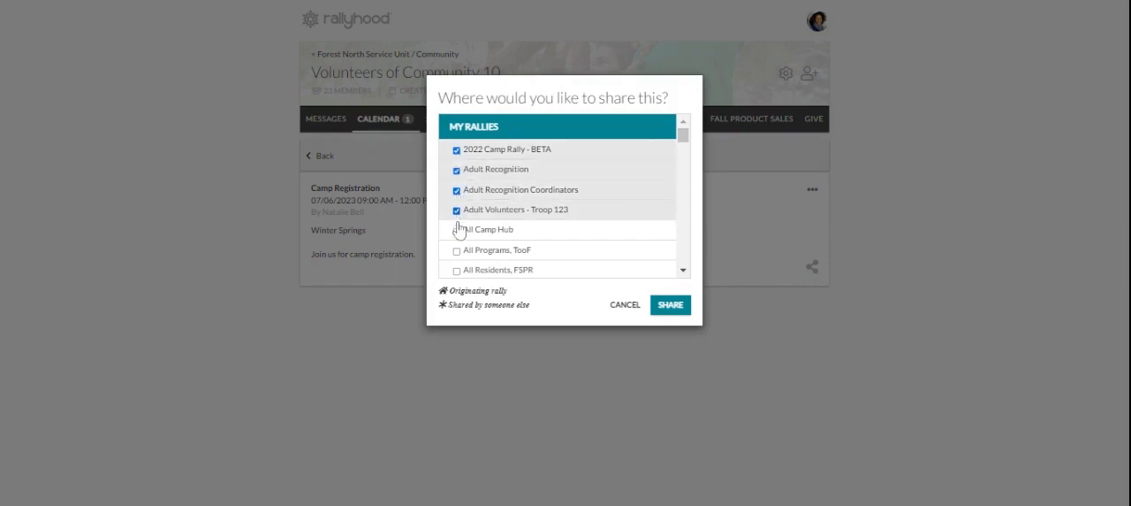
pyautogui.click(457, 231)
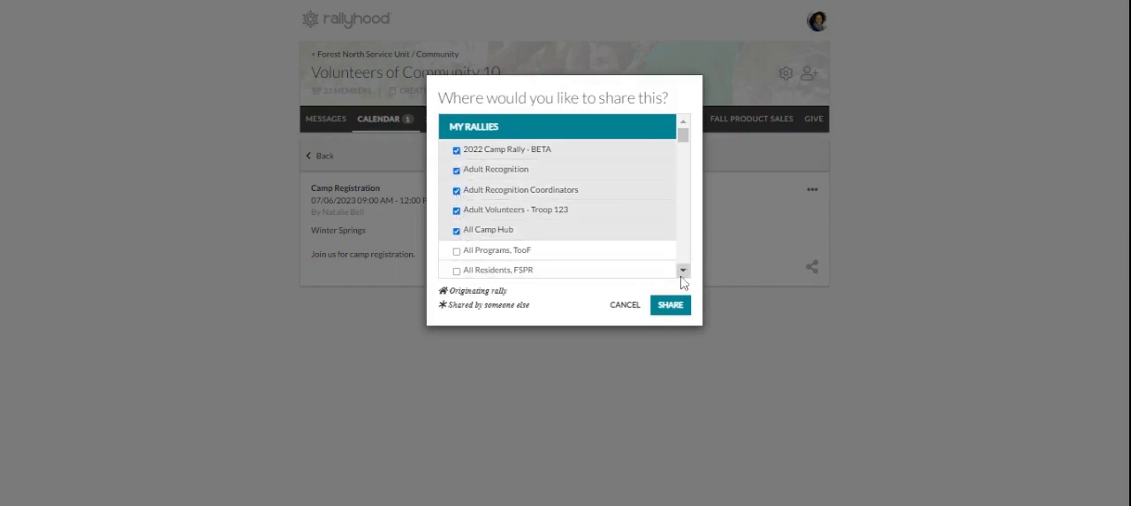
pyautogui.click(626, 305)
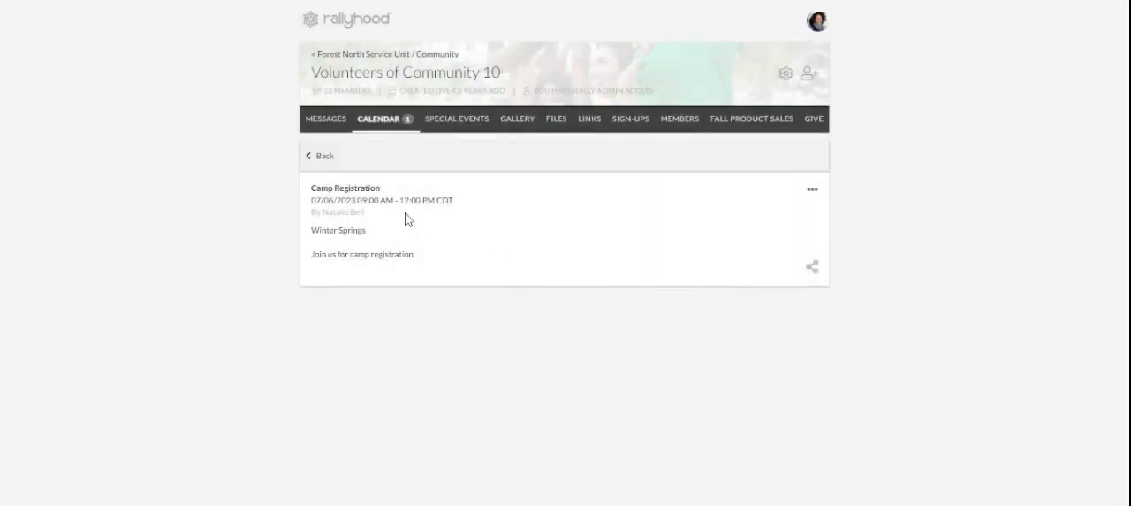
# - Copy the rally calendar's subscription link and return to the Rallyhood home page
pyautogui.click(316, 159)
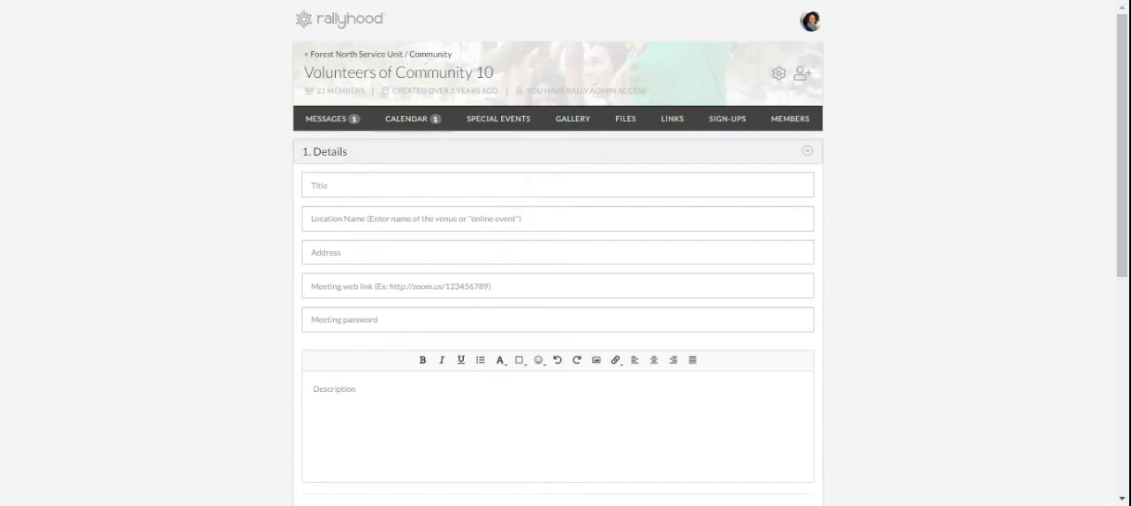
pyautogui.click(424, 124)
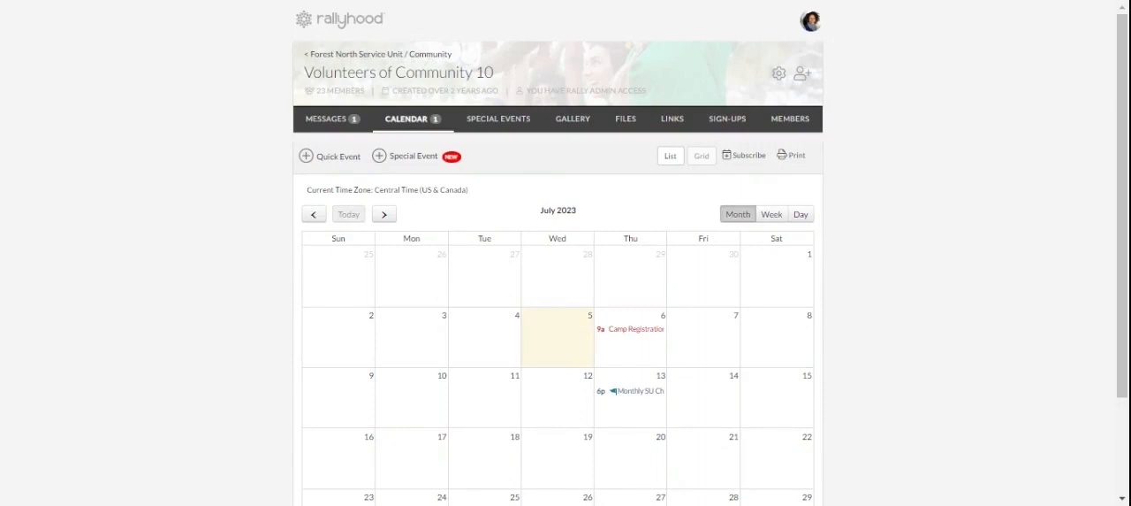
pyautogui.click(735, 165)
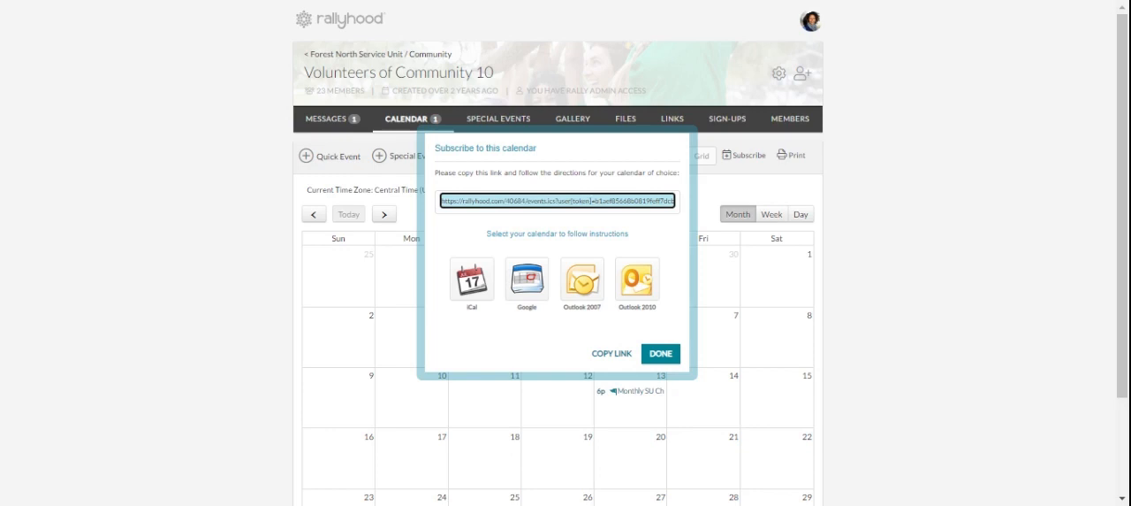
pyautogui.click(612, 352)
pyautogui.click(661, 354)
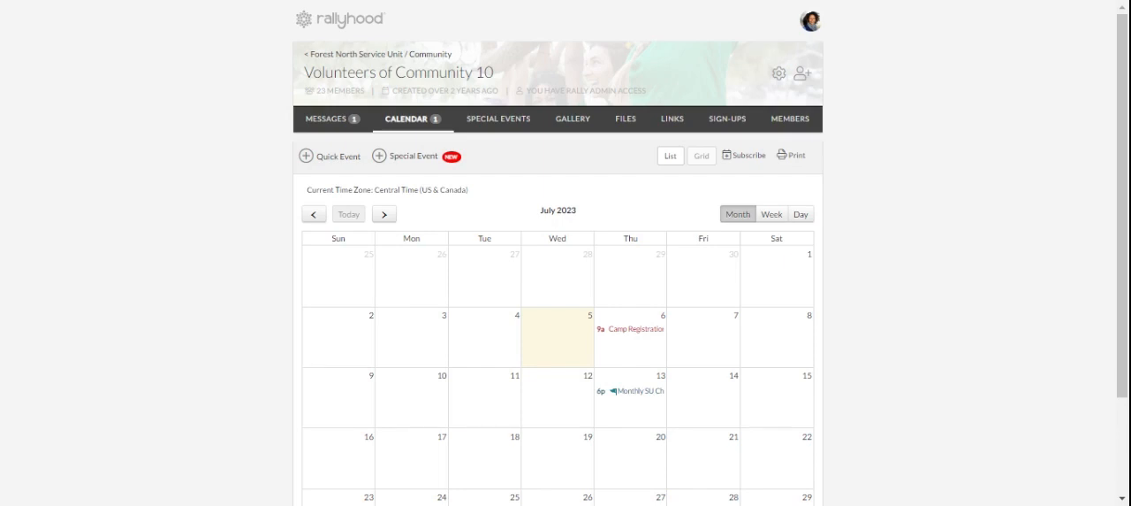
pyautogui.click(332, 27)
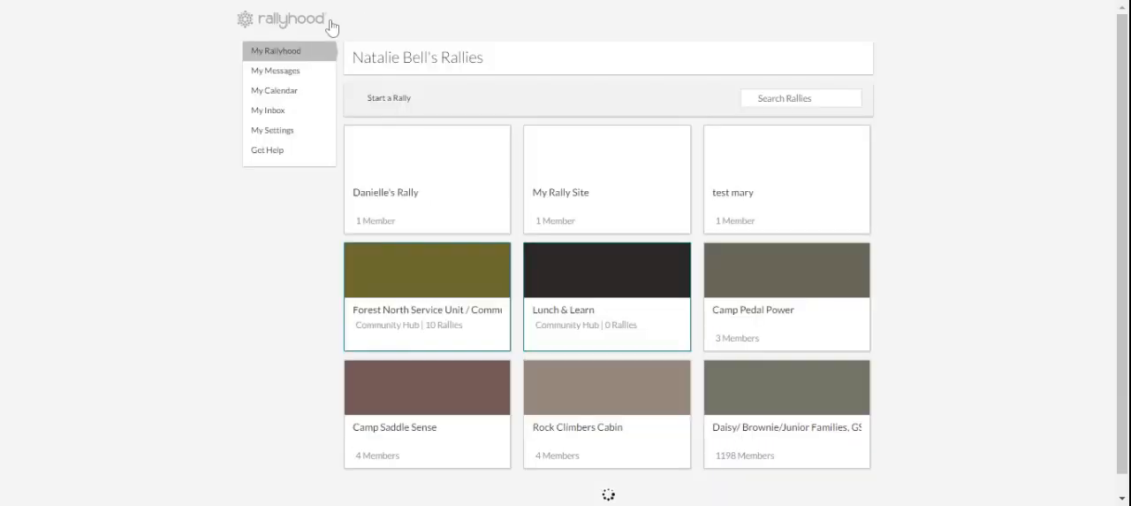